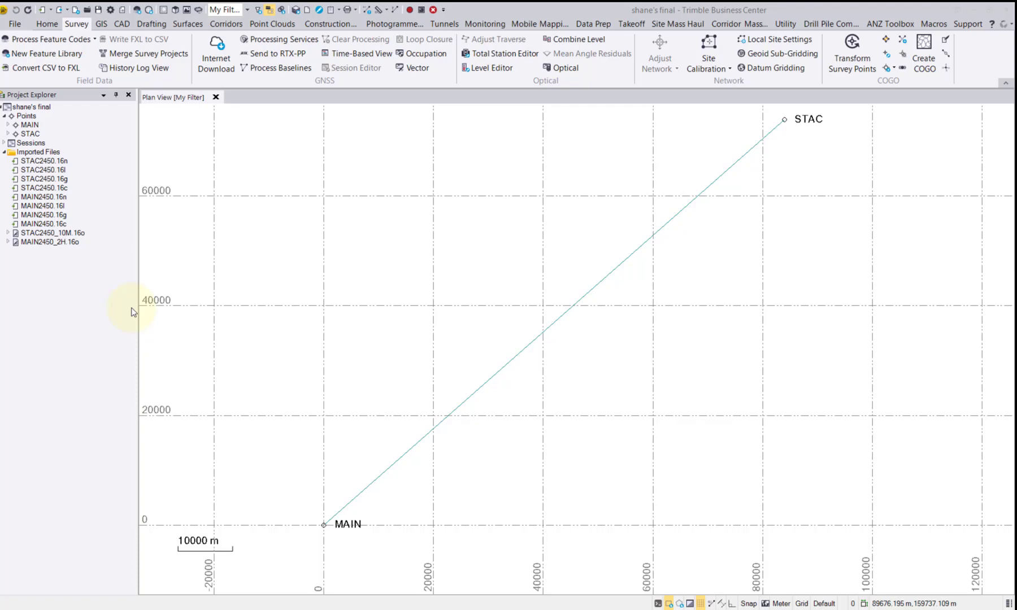
# Step: In MAIN's global coordinate properties, set Latitude and Height quality to Control Quality
pyautogui.click(8, 125)
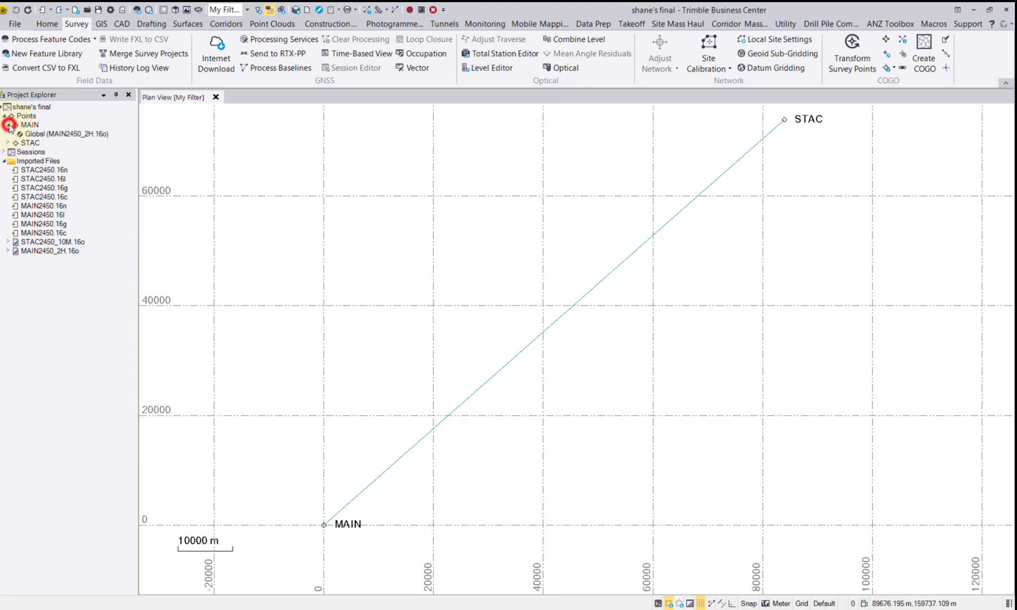
pyautogui.click(86, 135)
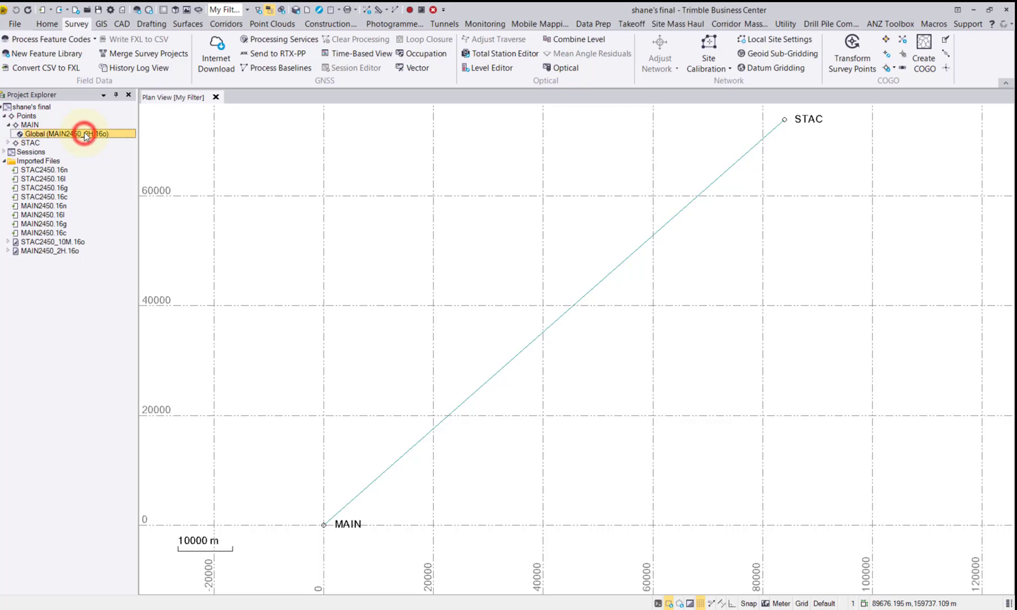
pyautogui.rightClick(84, 134)
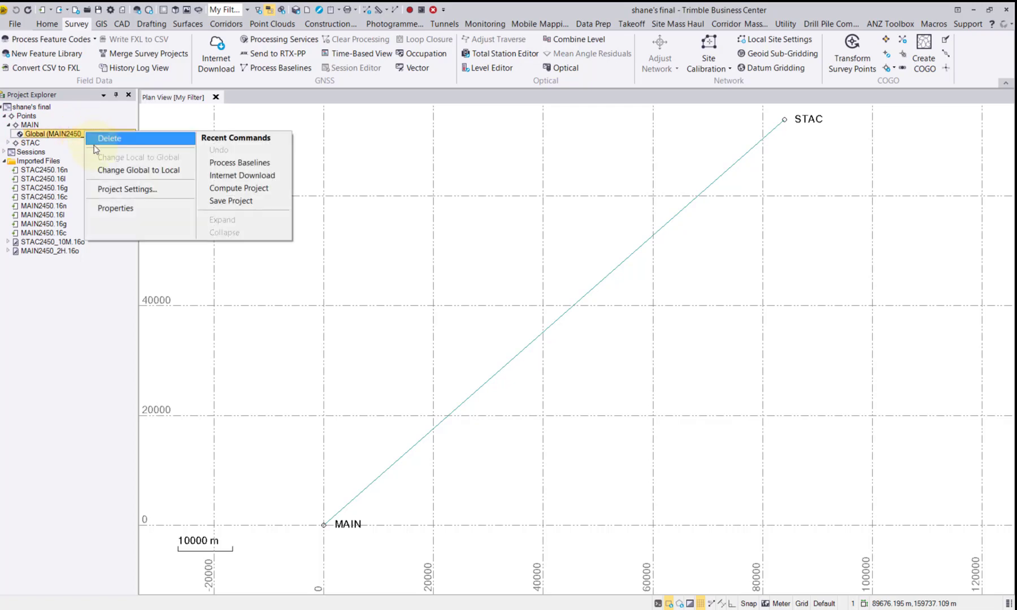
pyautogui.click(107, 208)
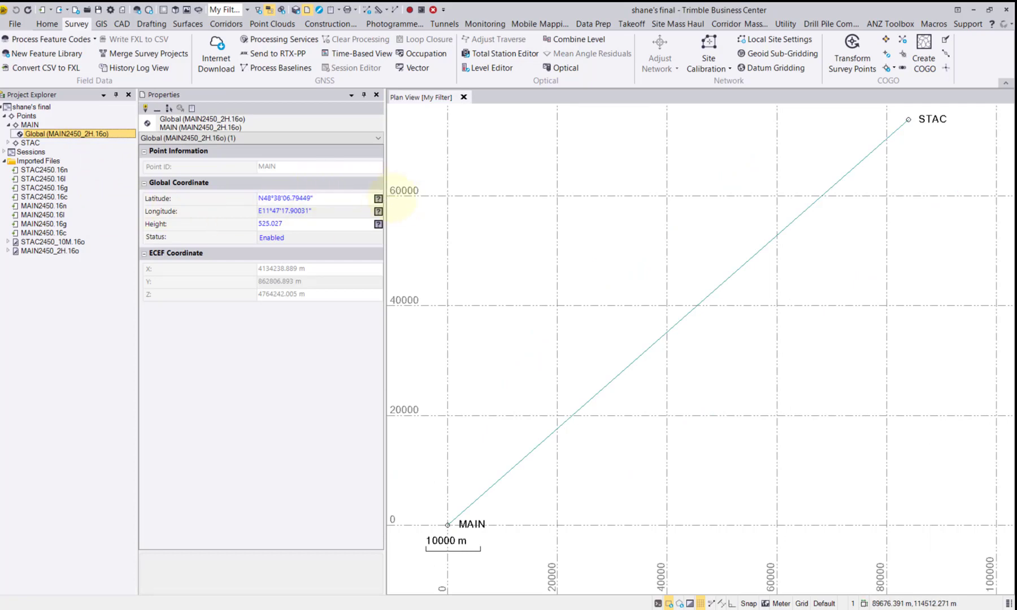
pyautogui.click(378, 200)
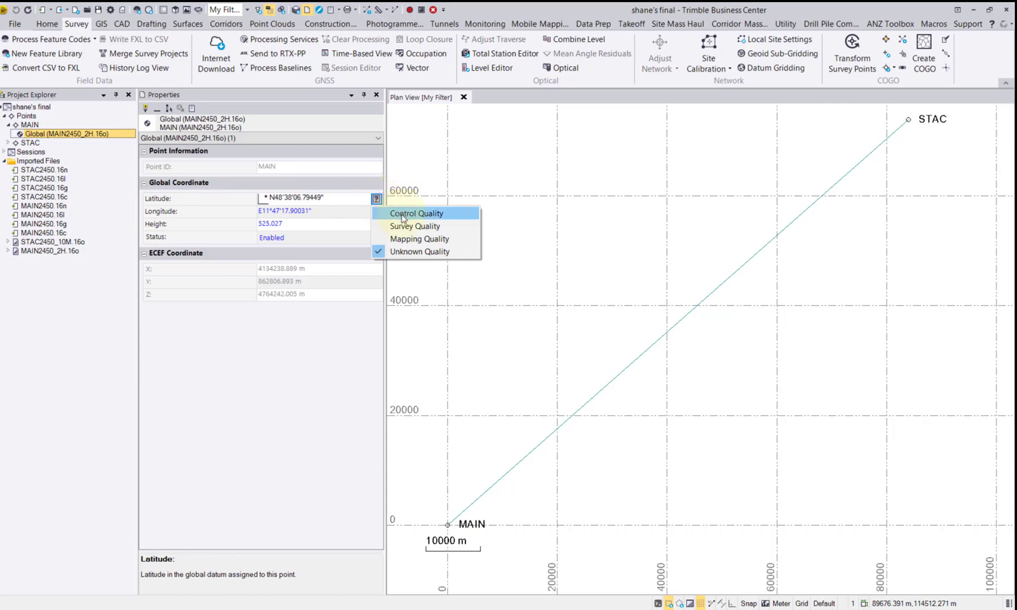
pyautogui.click(400, 214)
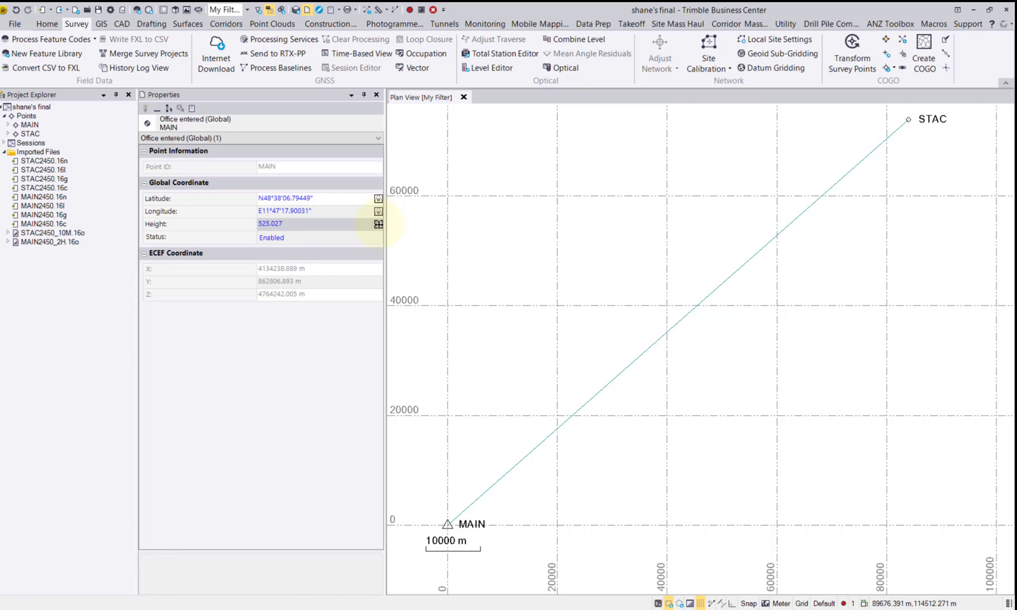
pyautogui.click(377, 225)
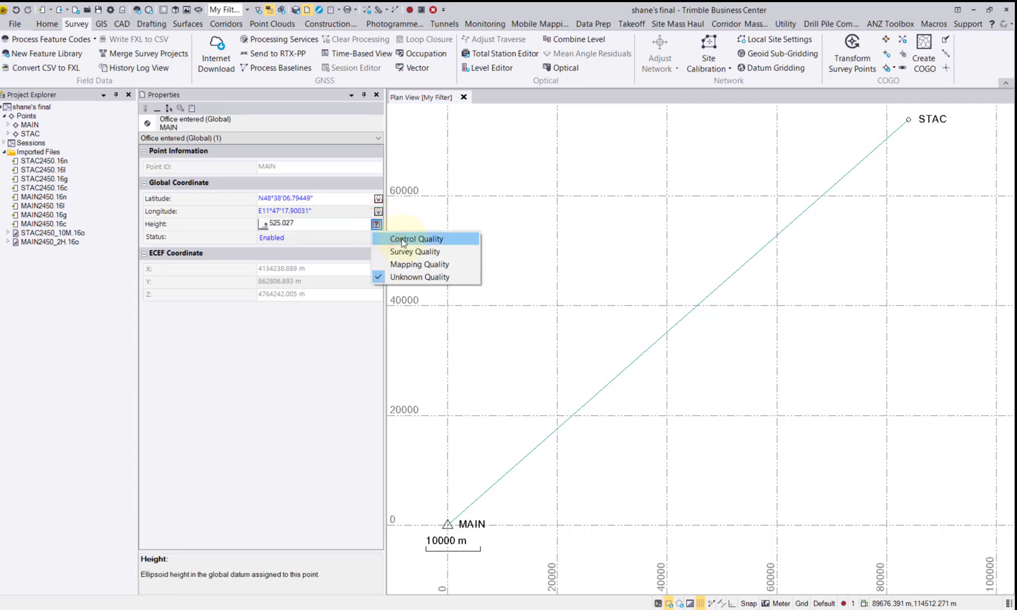
pyautogui.click(402, 239)
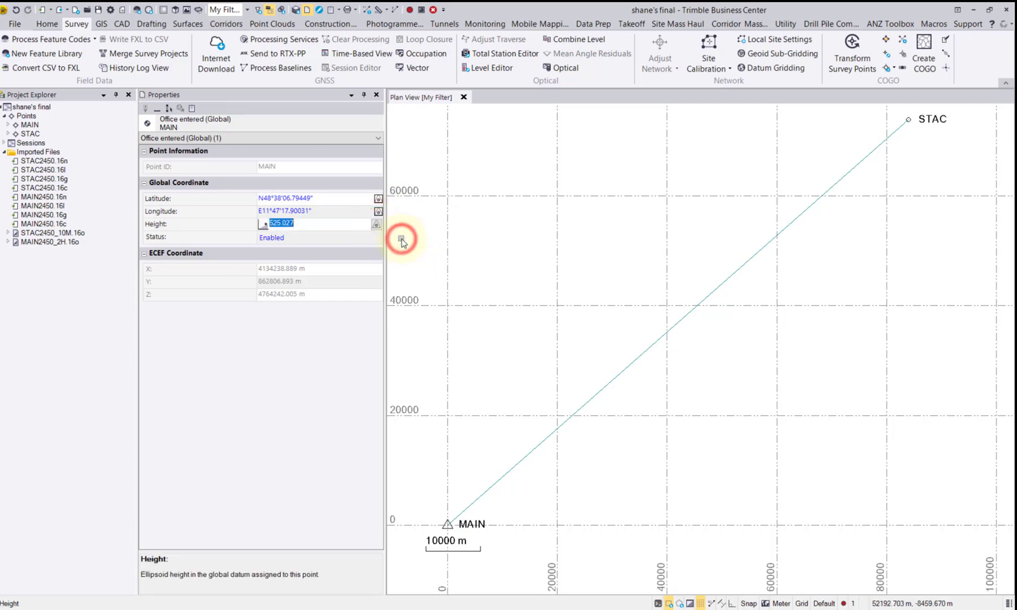
# Step: Recompute the project, close the point properties and open Internet Download from the Survey tab
pyautogui.click(411, 12)
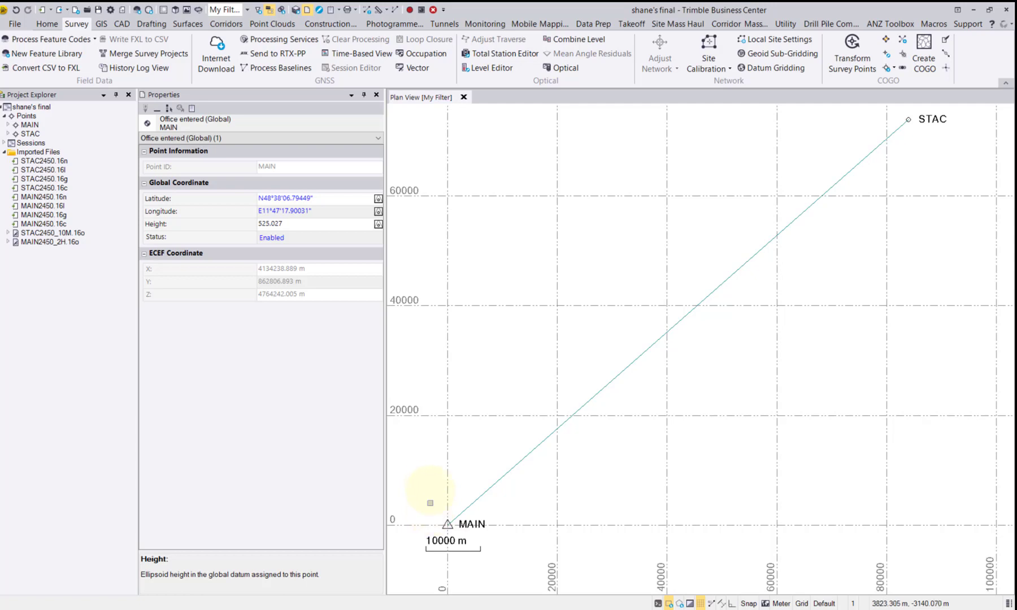
pyautogui.click(377, 95)
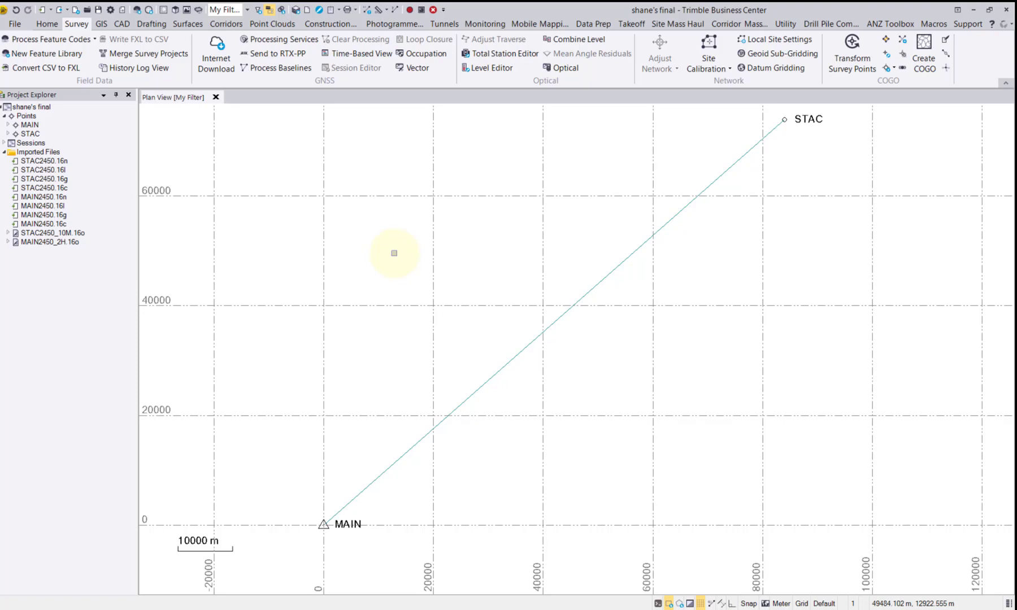
pyautogui.click(80, 25)
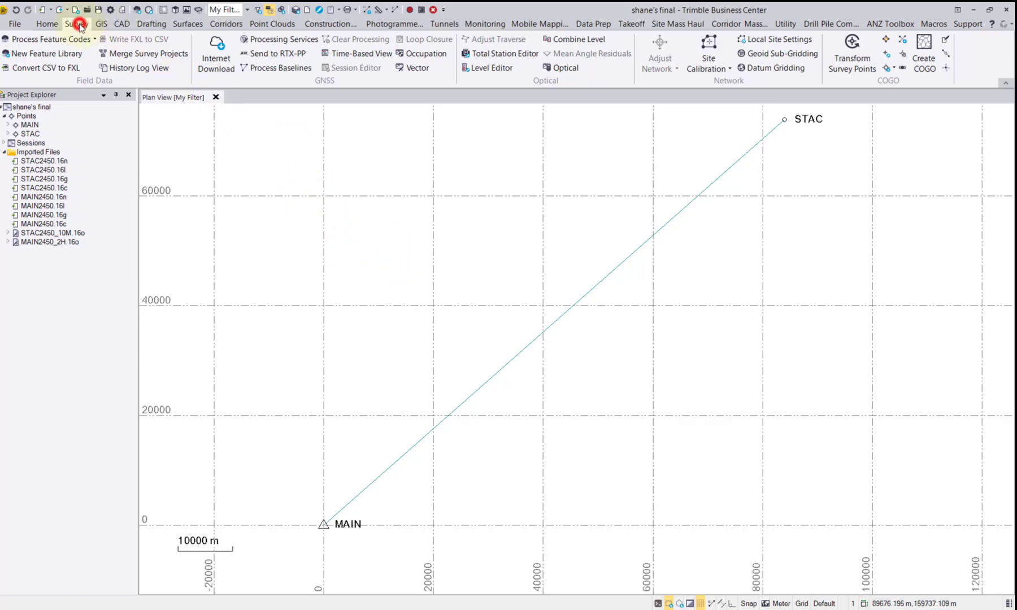
# Step: Choose IGS Final Orbits as the Internet Download data source
pyautogui.click(220, 50)
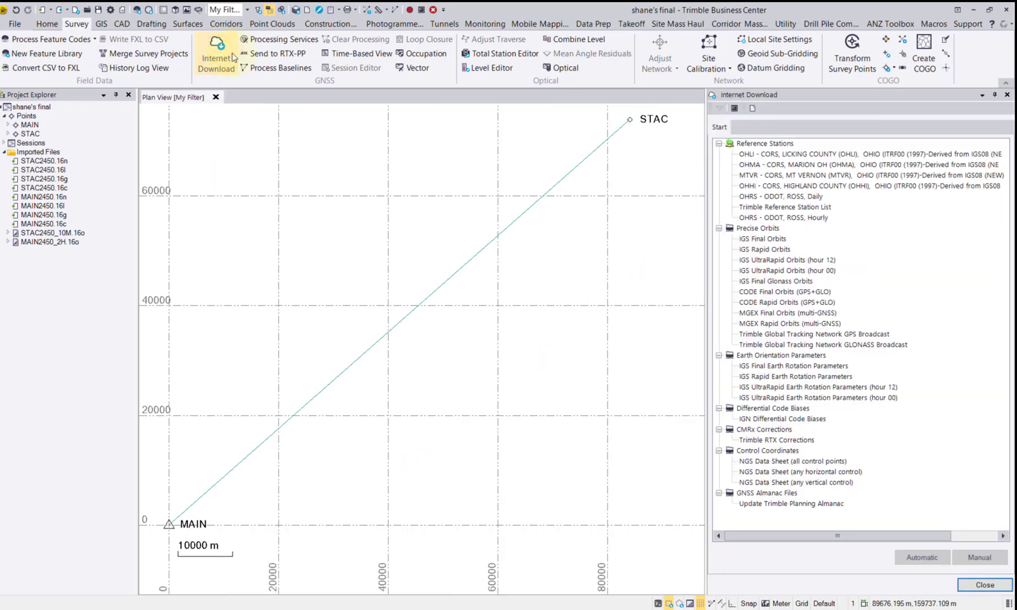
pyautogui.click(774, 239)
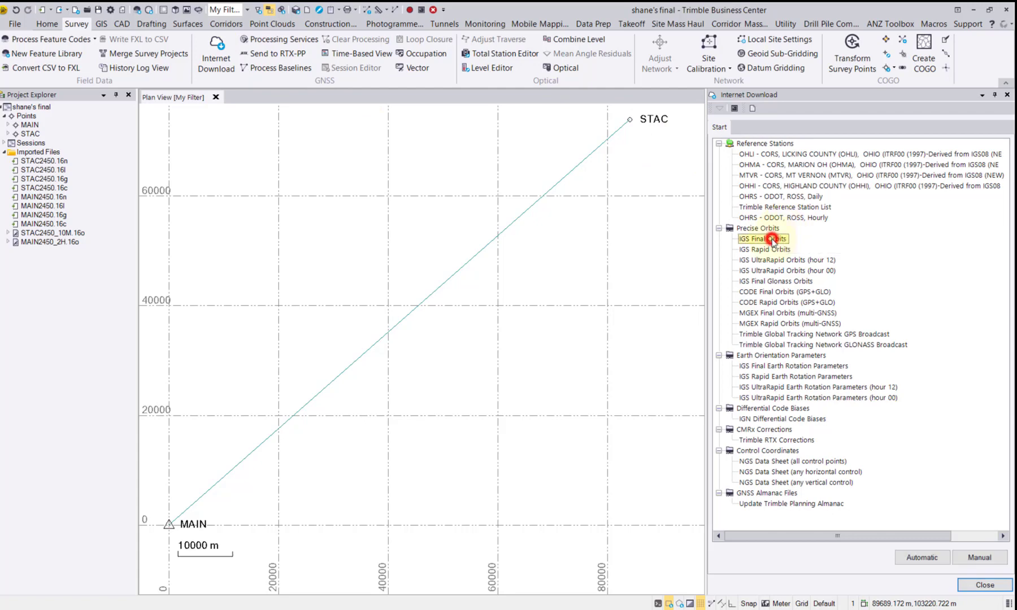
pyautogui.click(776, 282)
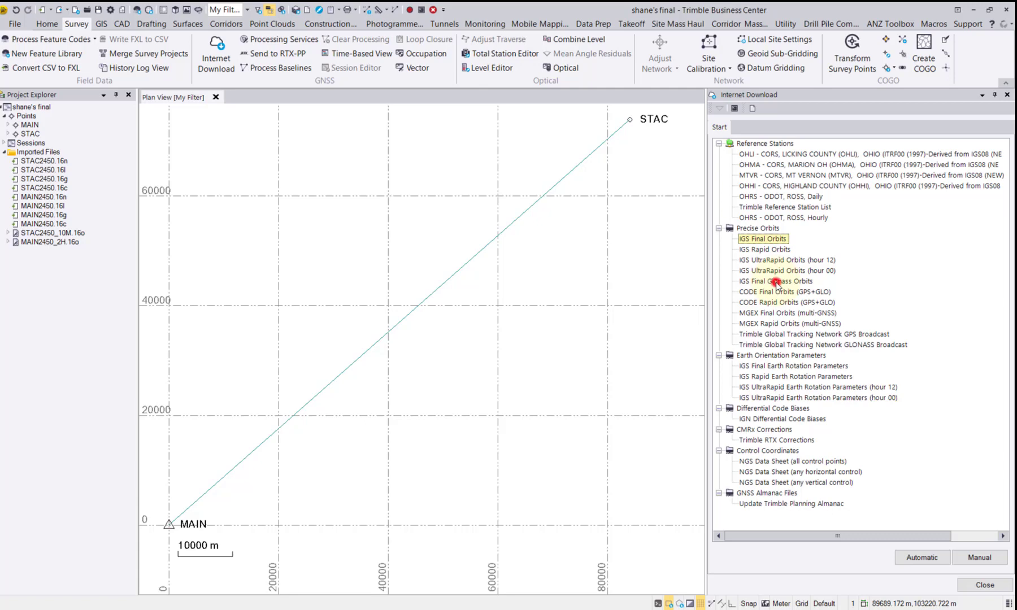
pyautogui.click(777, 240)
# Step: Download the orbits automatically for Project time span - 2 and import igs19124_3.sp3
pyautogui.click(920, 560)
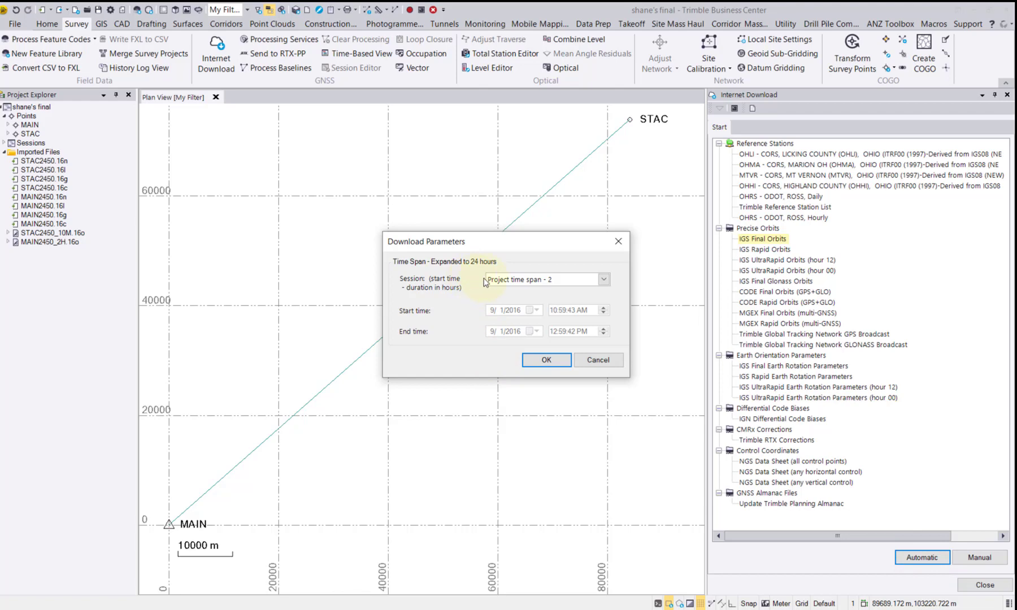
pyautogui.click(604, 280)
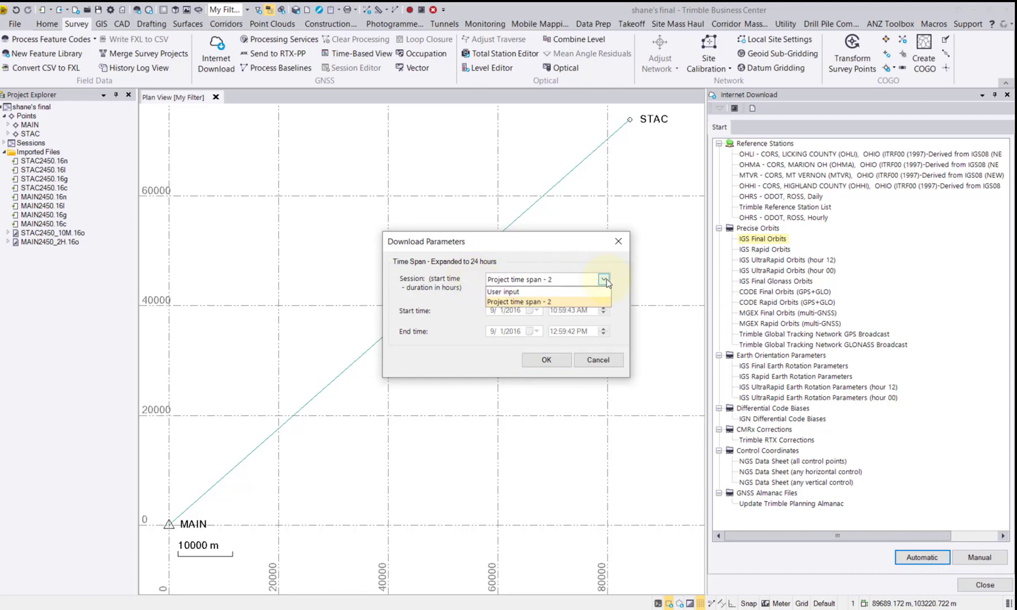
pyautogui.click(551, 302)
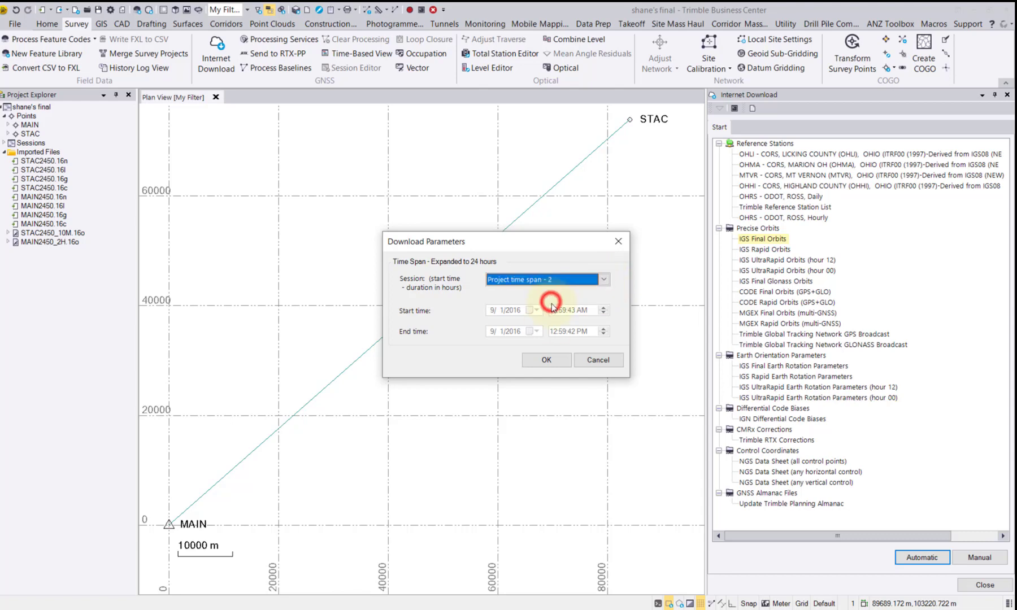
pyautogui.click(546, 362)
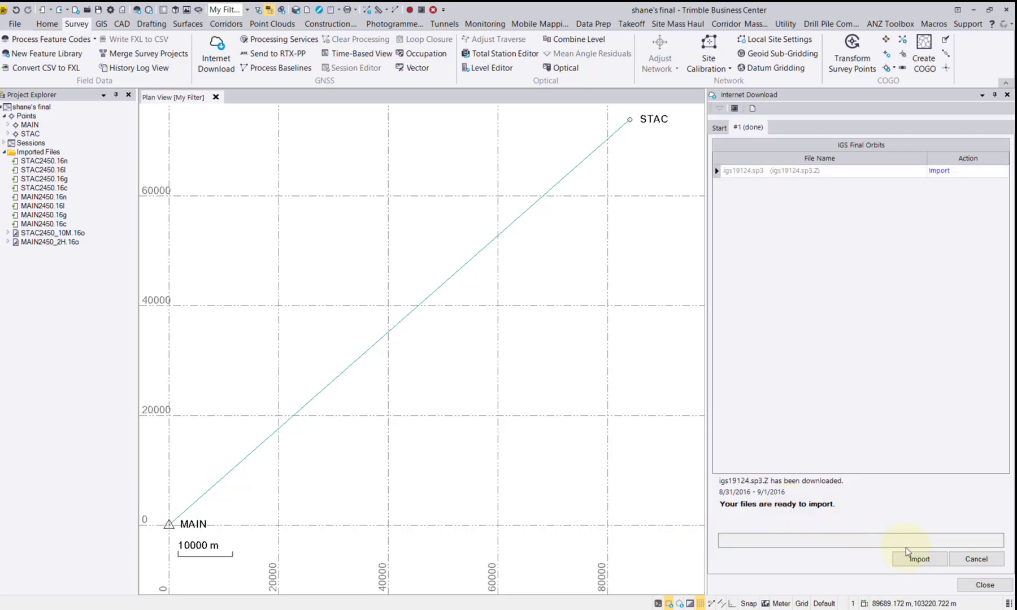
pyautogui.click(922, 560)
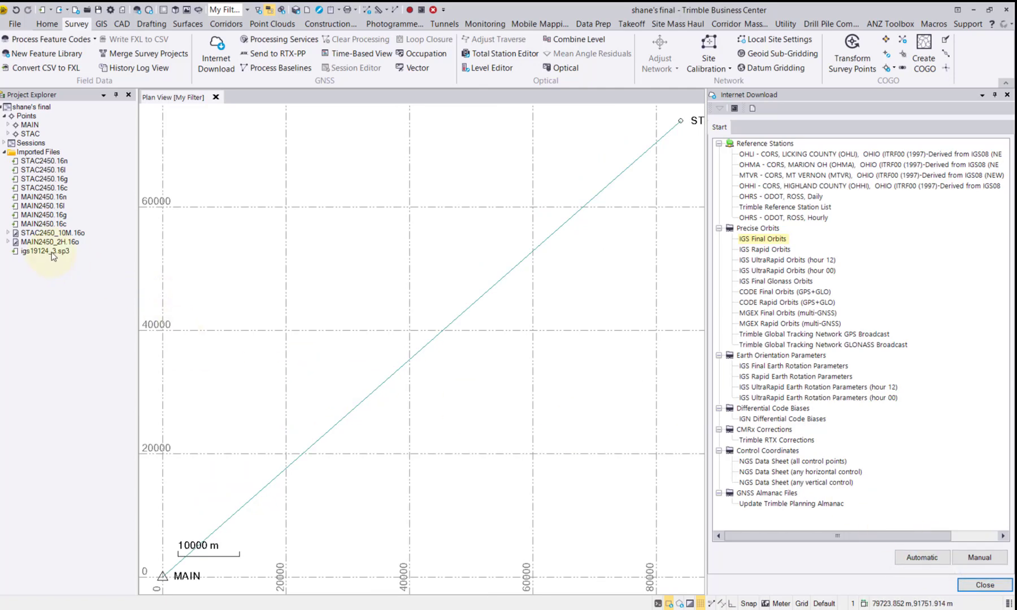
# Step: Download IGS Final Glonass Orbits automatically for the project span and import igl19124_2.sp3
pyautogui.click(50, 253)
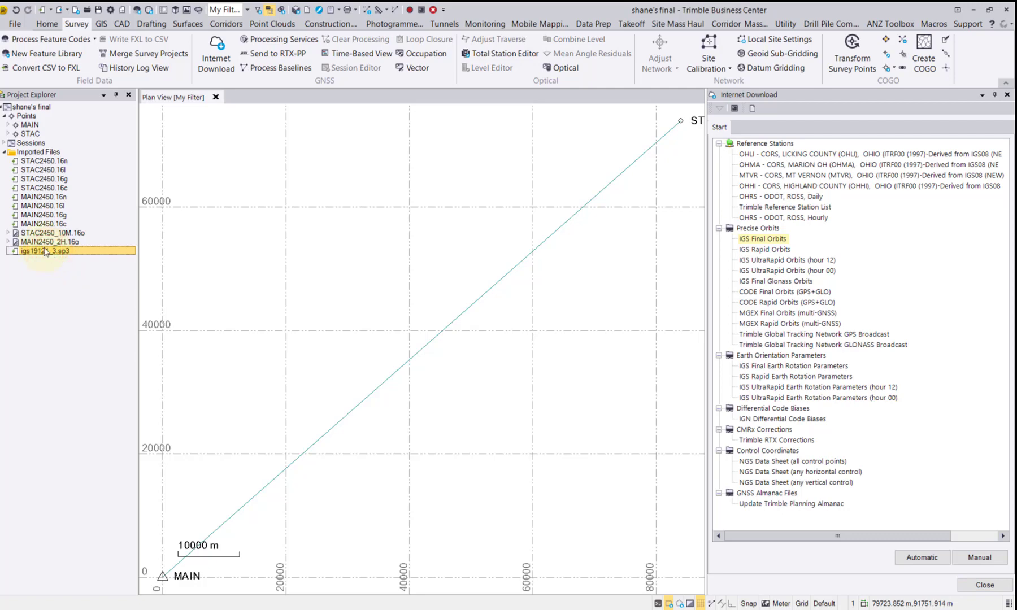
pyautogui.click(765, 282)
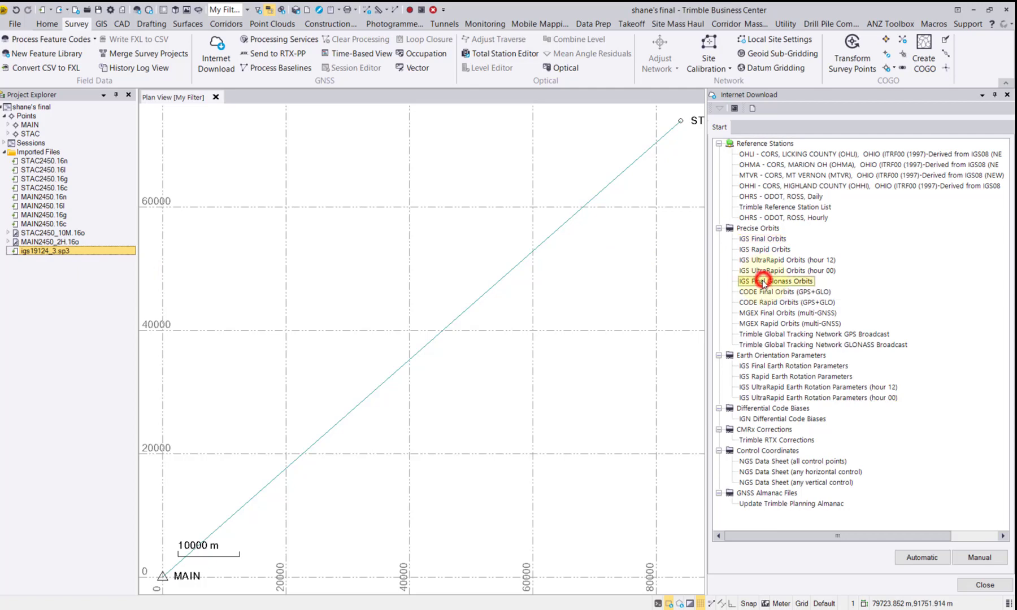
pyautogui.click(918, 558)
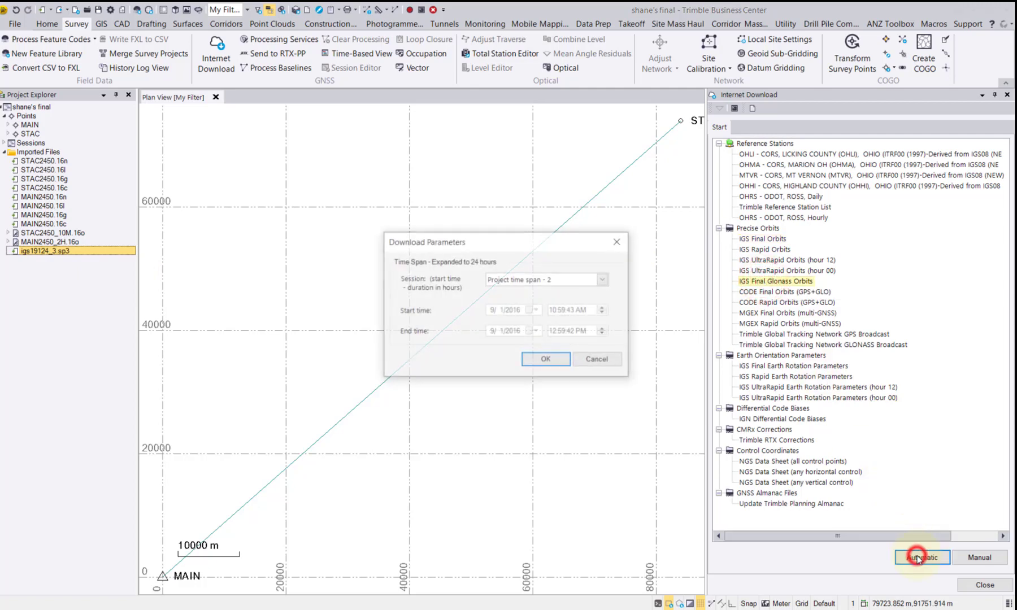
pyautogui.click(566, 361)
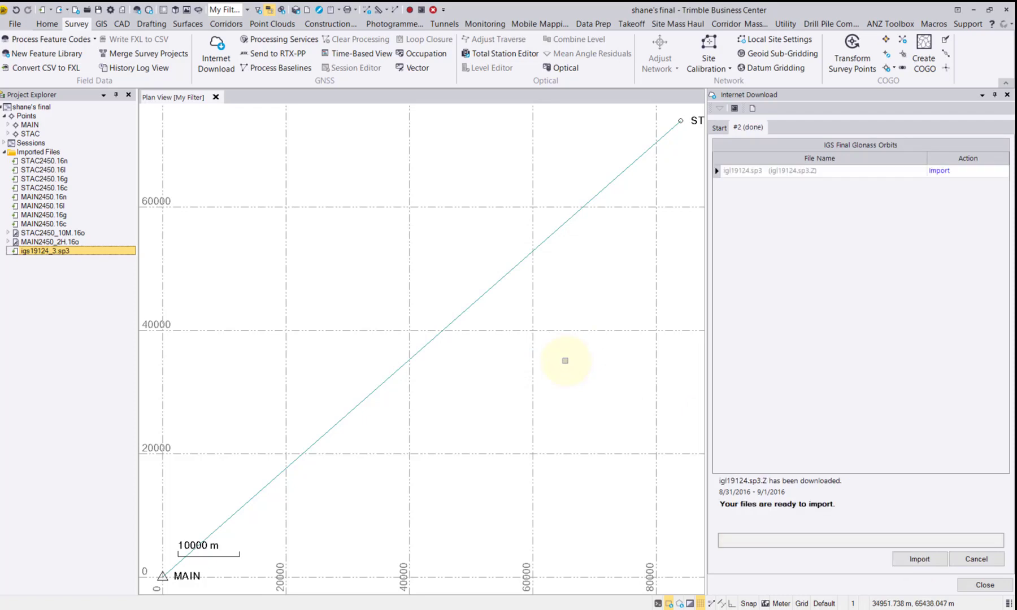
pyautogui.click(924, 561)
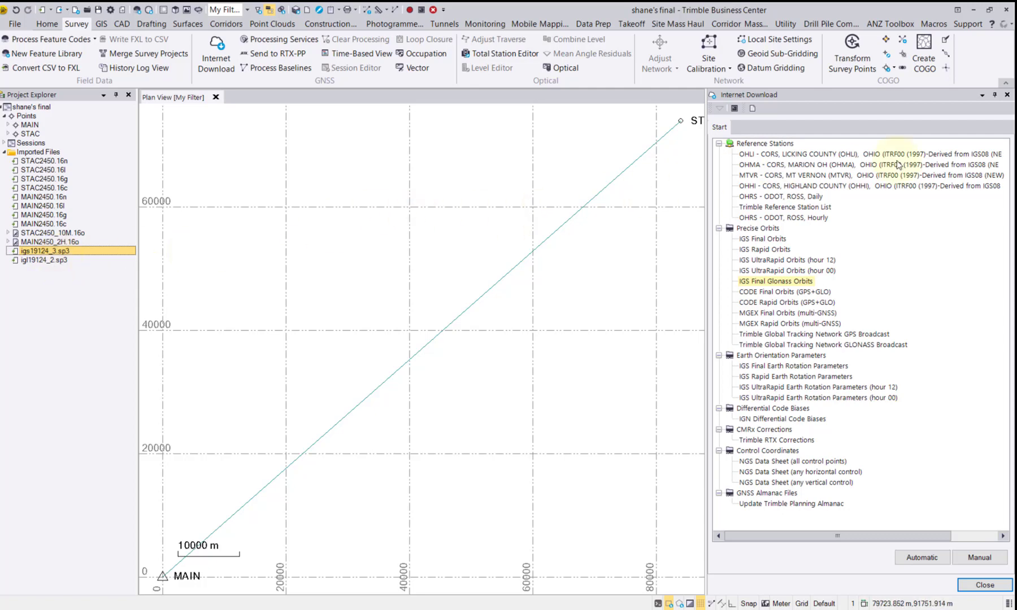
# Step: Close Internet Download and process the MAIN–STAC baseline
pyautogui.click(1006, 95)
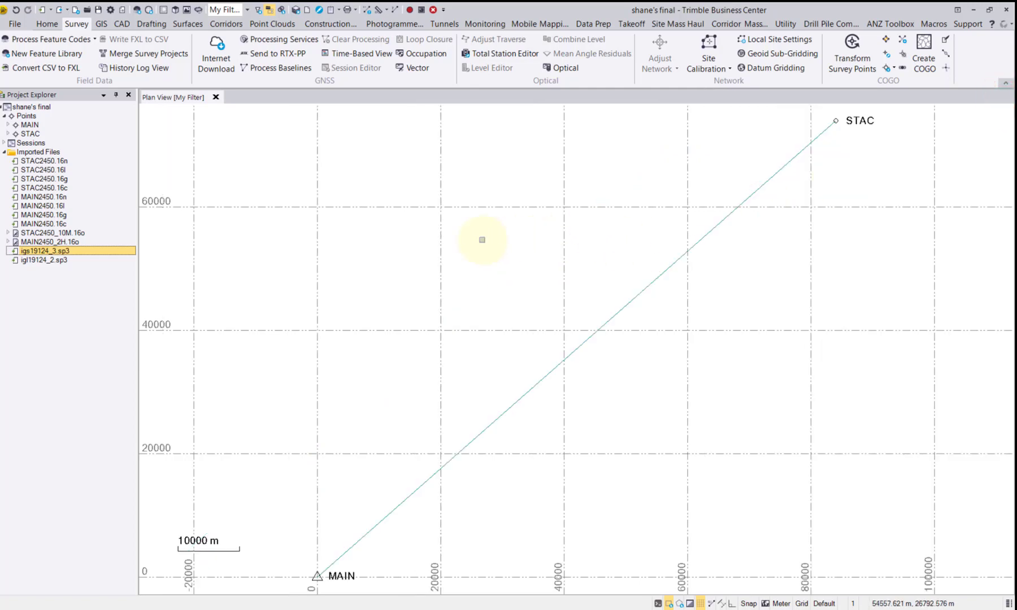
pyautogui.click(81, 25)
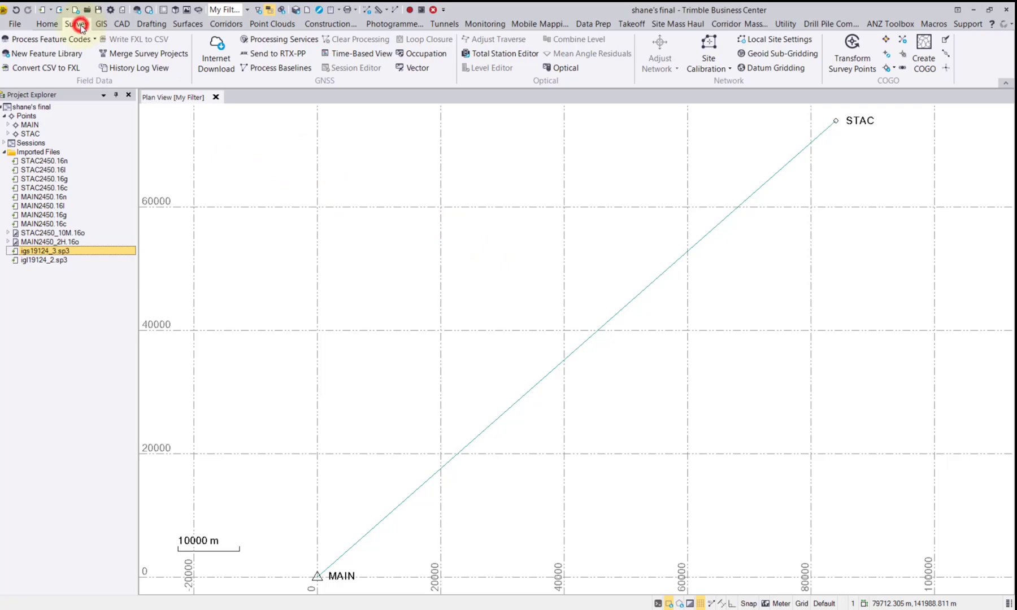
pyautogui.click(272, 72)
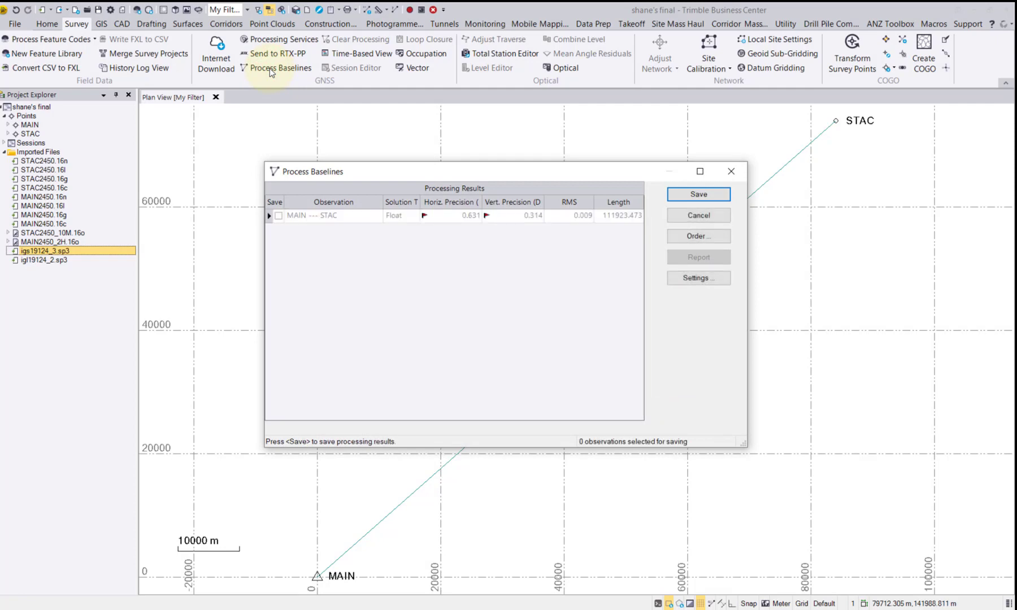
# Step: Review the MAIN–STAC Float result, then close the results without saving
pyautogui.click(403, 218)
pyautogui.click(706, 216)
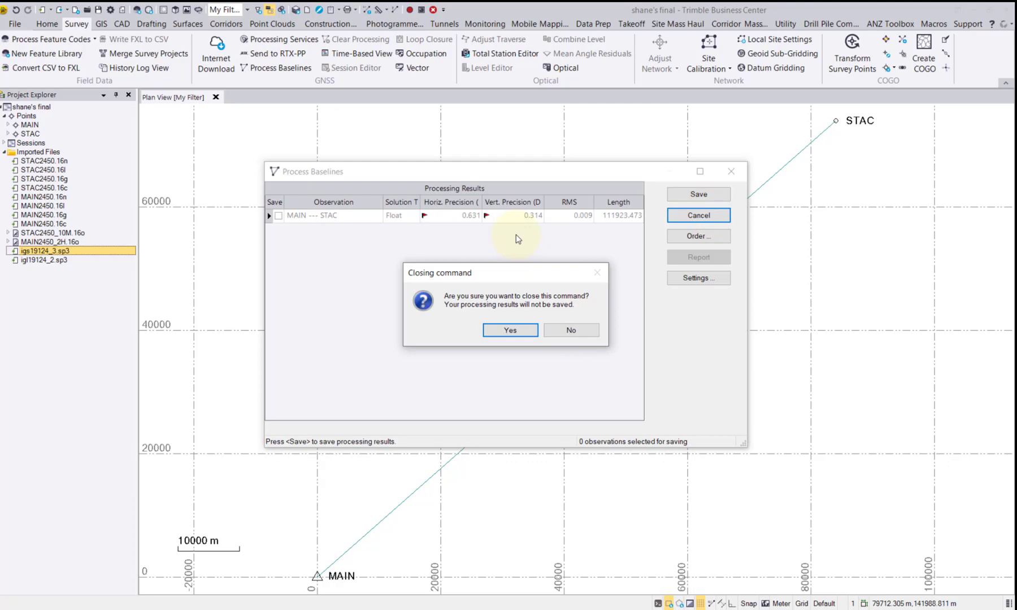
pyautogui.click(510, 330)
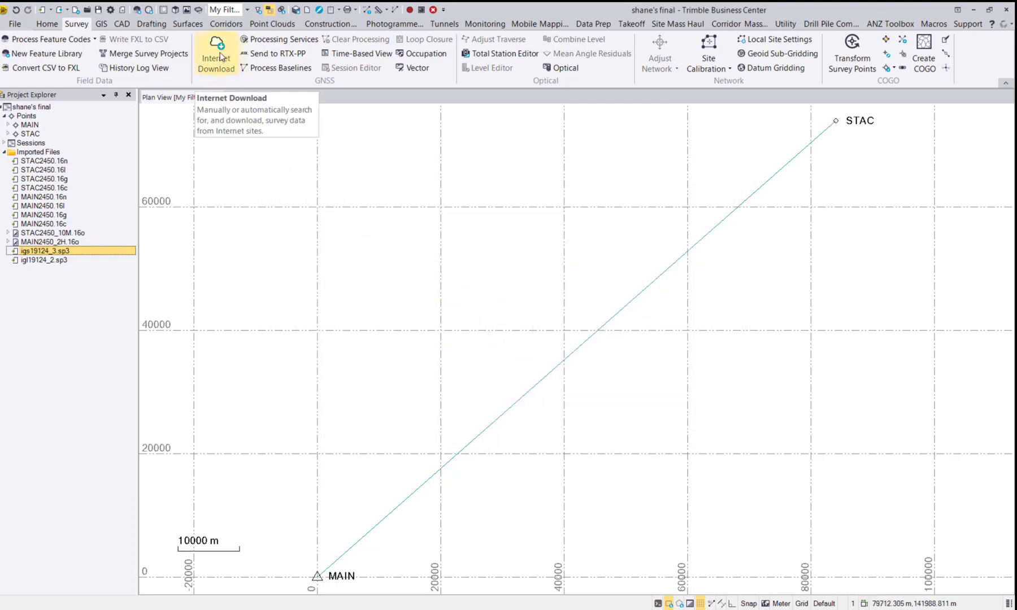
# Step: Download Trimble RTX Corrections (CMRx) automatically for the 2-hour session span
pyautogui.click(217, 57)
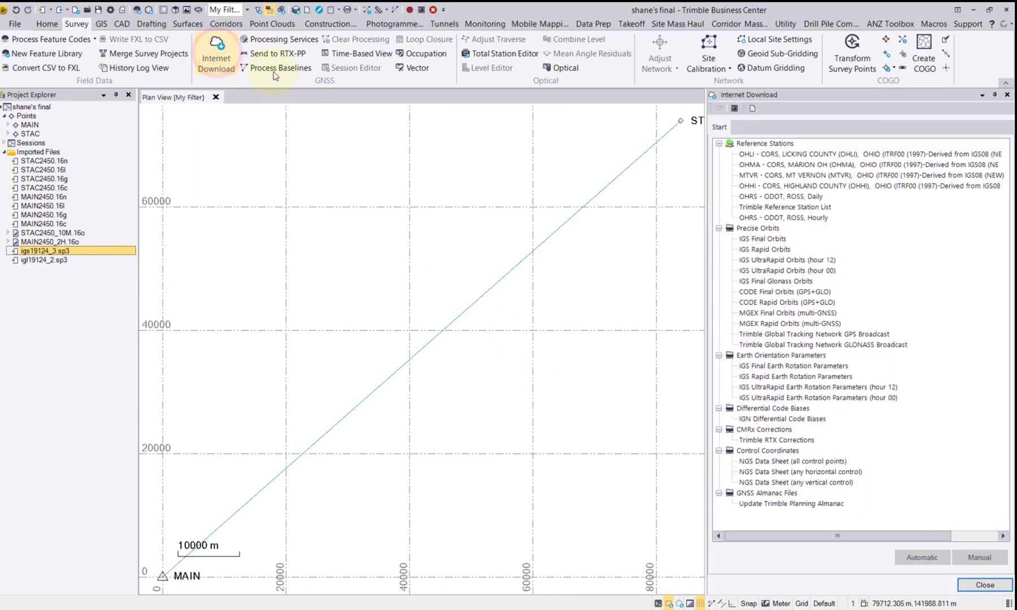
pyautogui.click(764, 429)
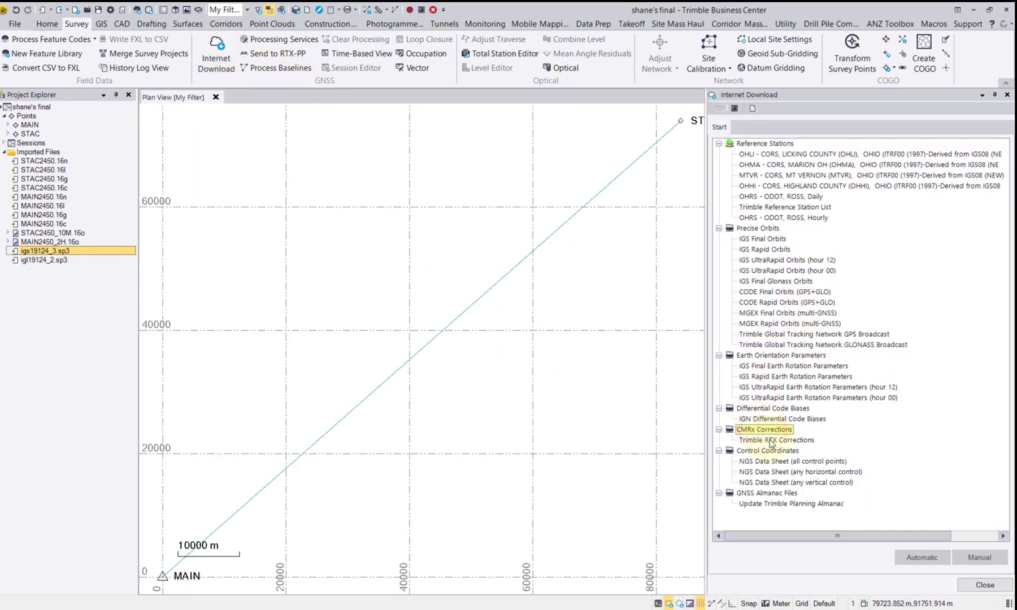
pyautogui.click(771, 440)
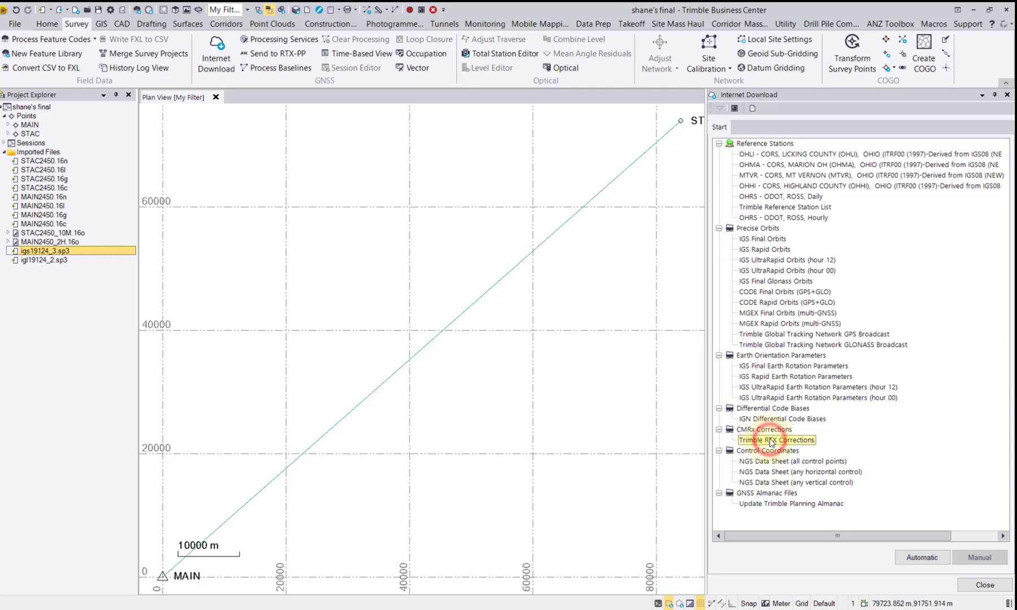
pyautogui.click(926, 559)
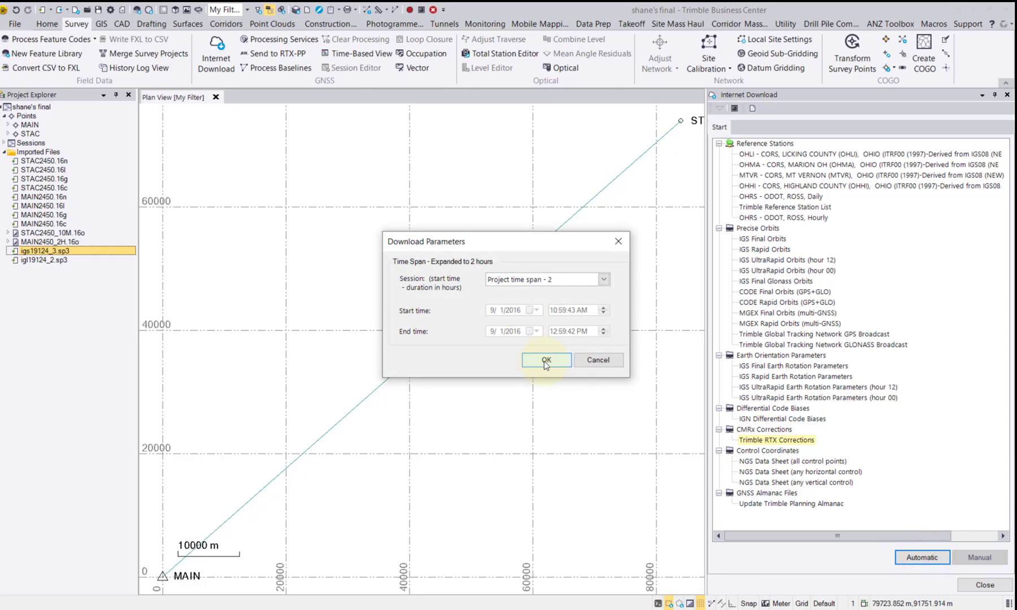
pyautogui.click(546, 361)
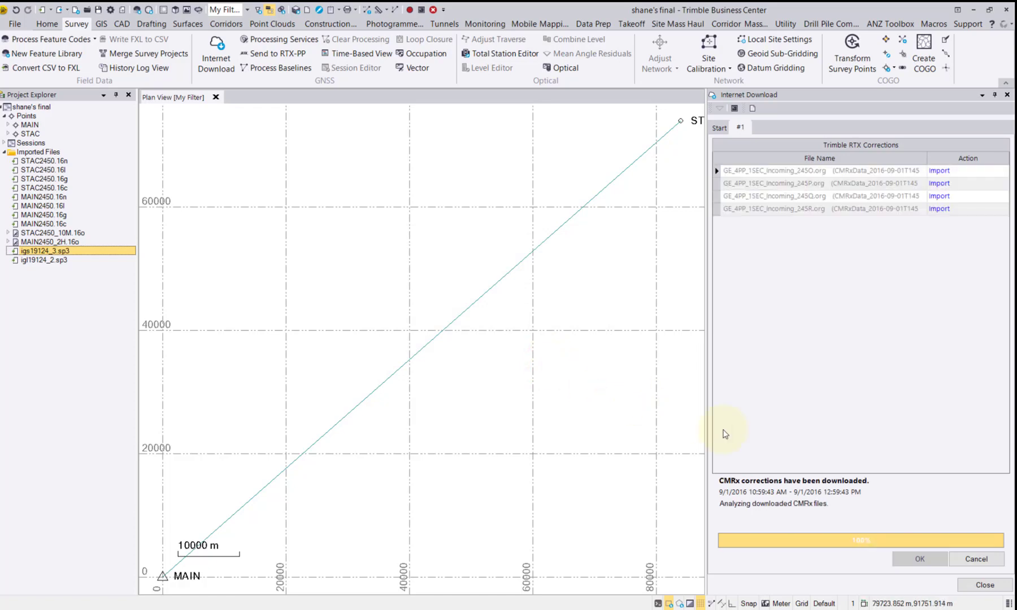
# Step: Import the downloaded corrections and select the four GE_4PP files under Imported Files
pyautogui.click(917, 560)
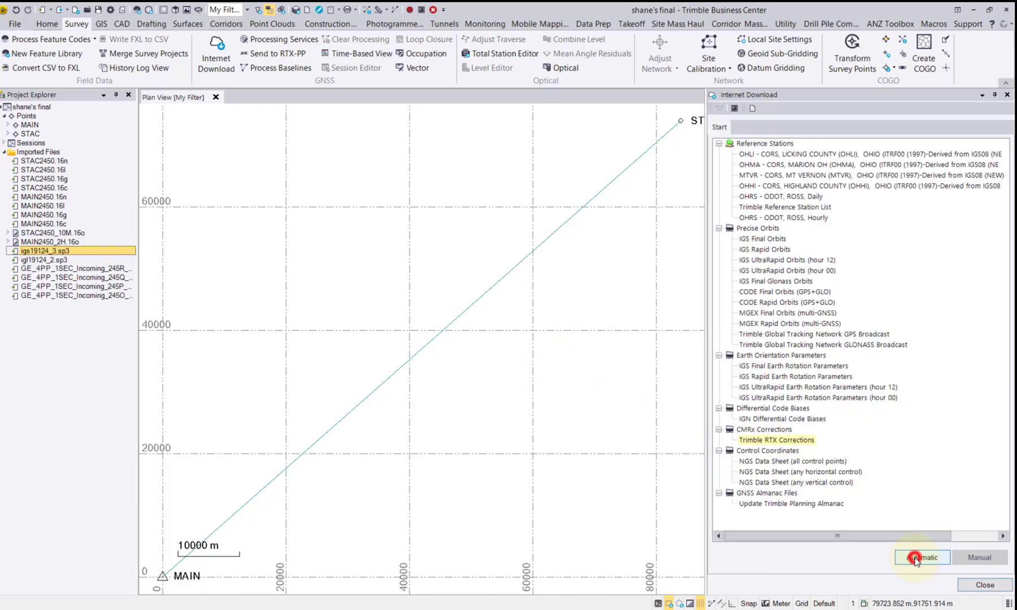
pyautogui.click(112, 268)
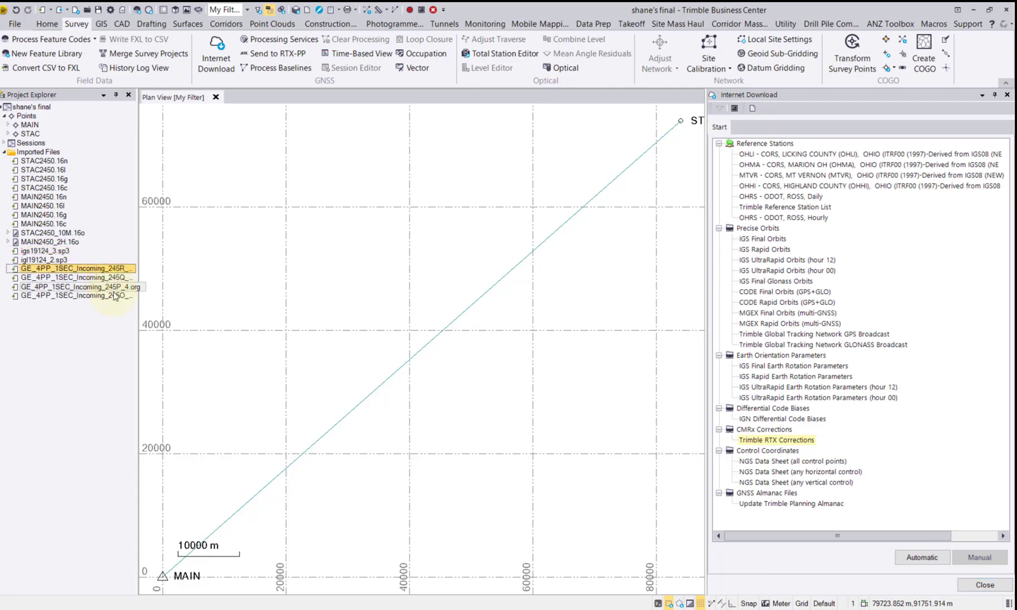
pyautogui.keyDown('shift'); pyautogui.click(111, 298); pyautogui.keyUp('shift')
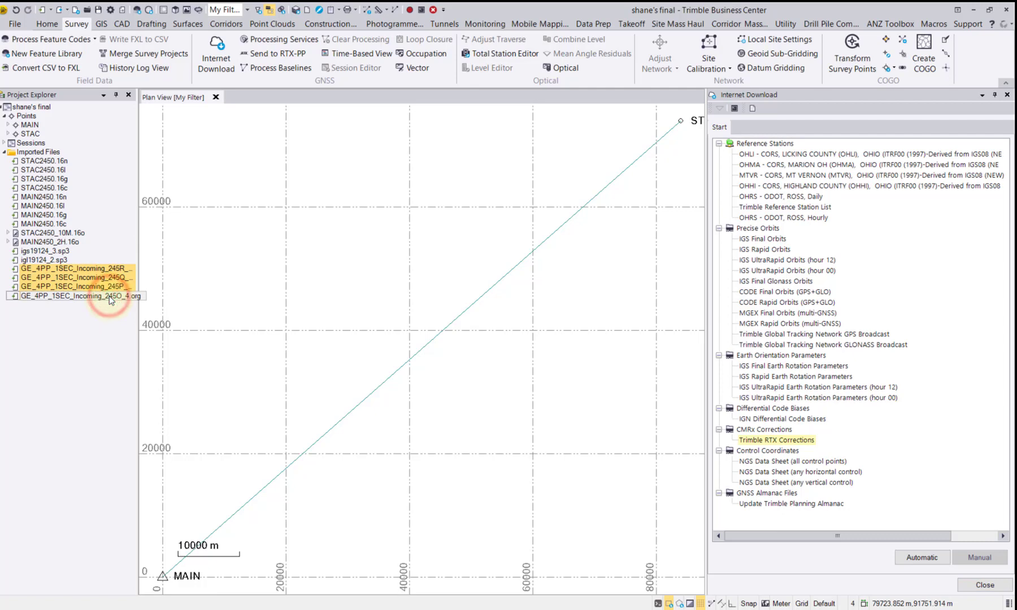
# Step: Reprocess MAIN–STAC with the RTX corrections and save the Fixed result (0.010 H, 0.014 V)
pyautogui.click(1008, 95)
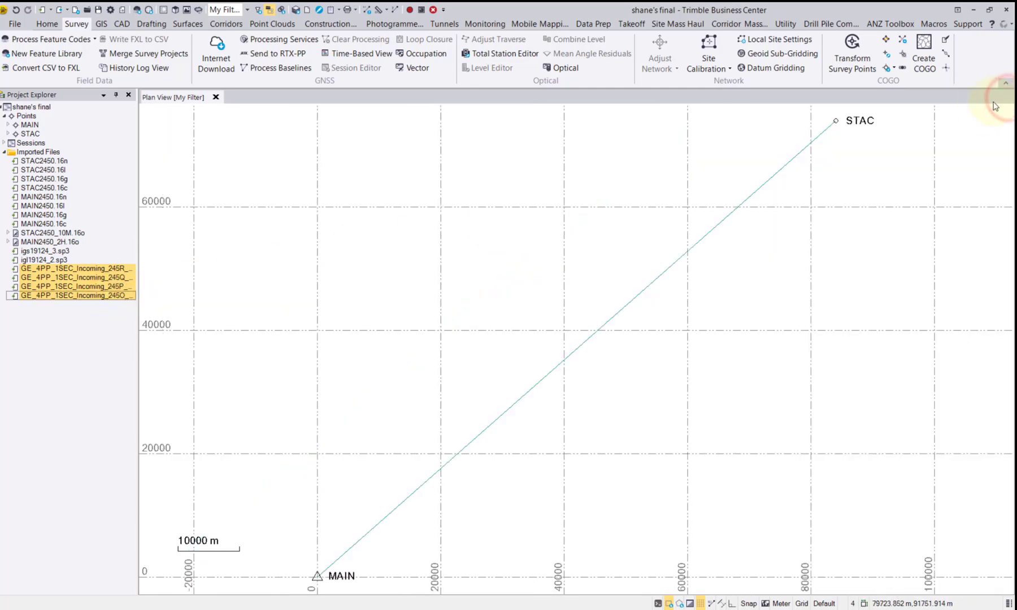
pyautogui.click(292, 70)
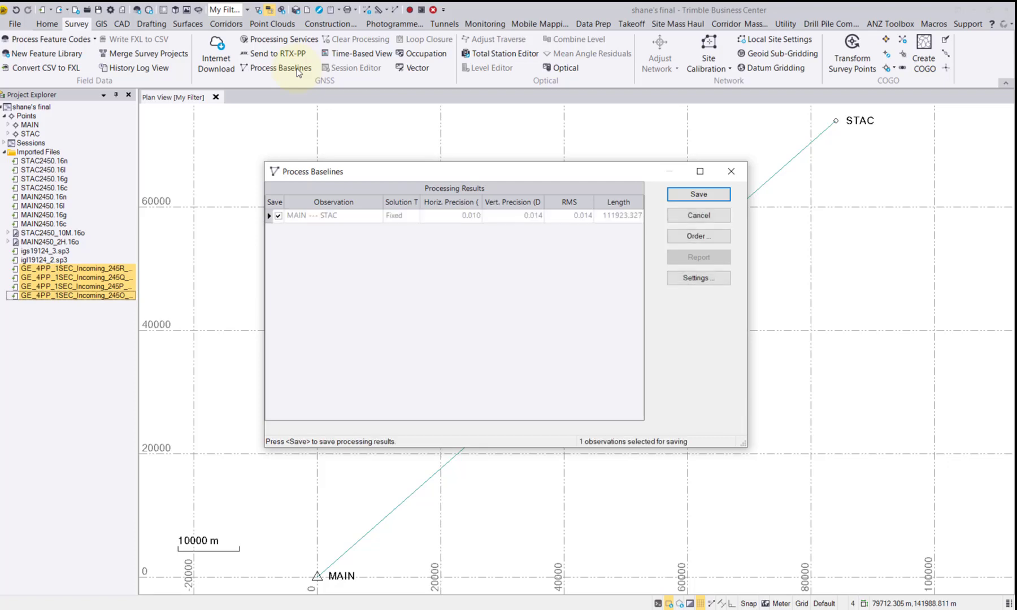
pyautogui.click(399, 218)
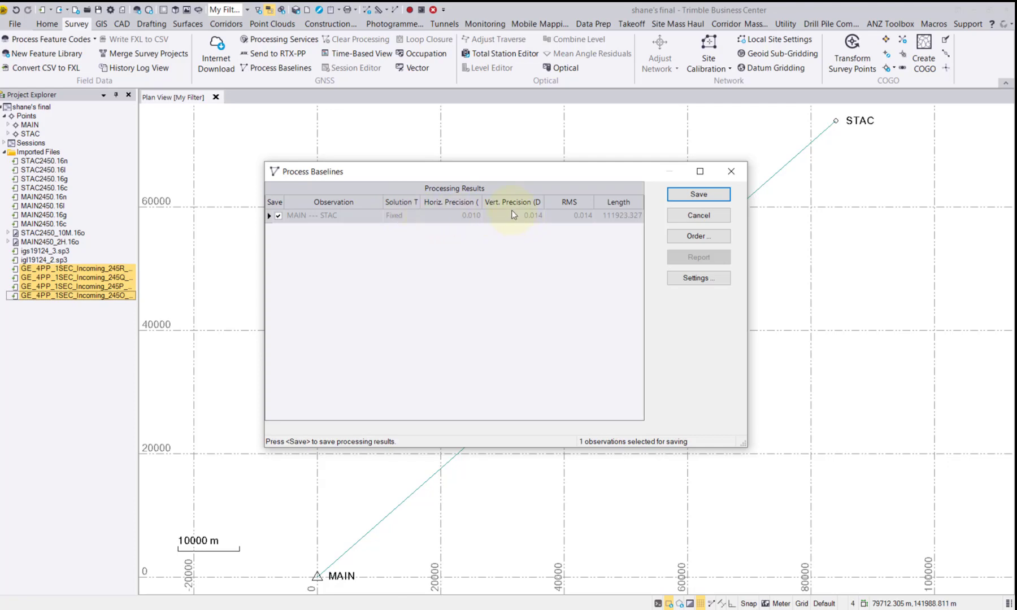
pyautogui.click(699, 194)
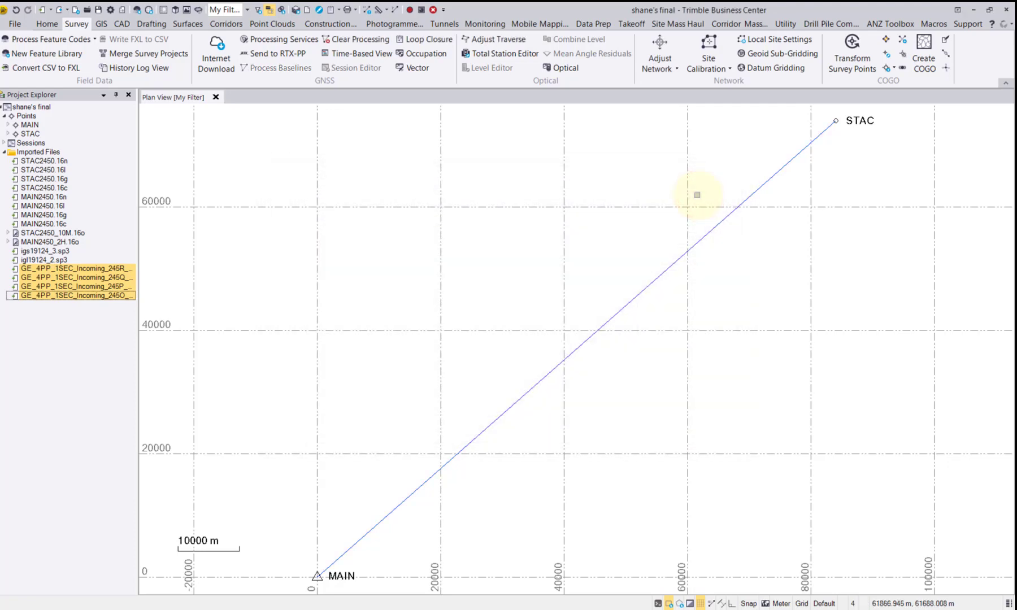